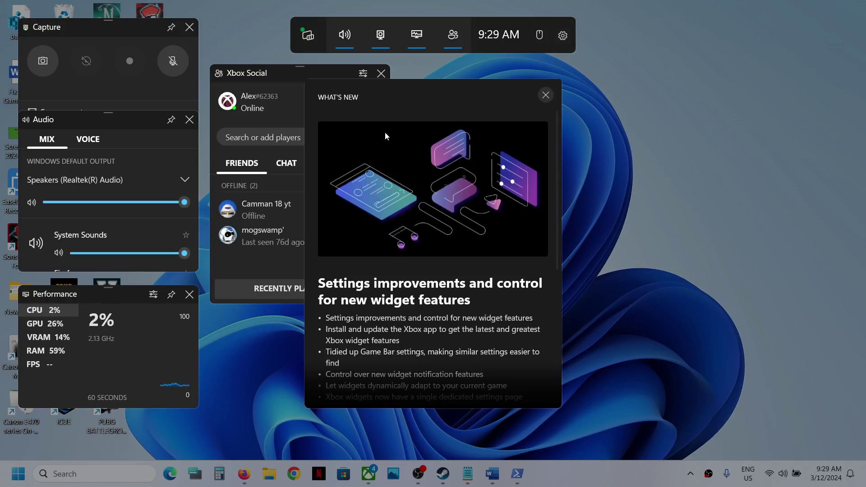
Close the Game Bar overlay, search 'game', and copy the Remove-AppxPackage command from Word
click(237, 373)
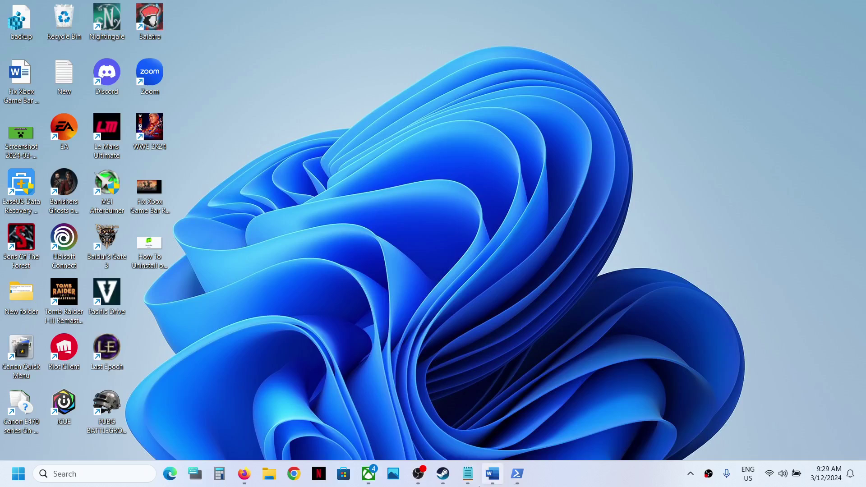
click(55, 474)
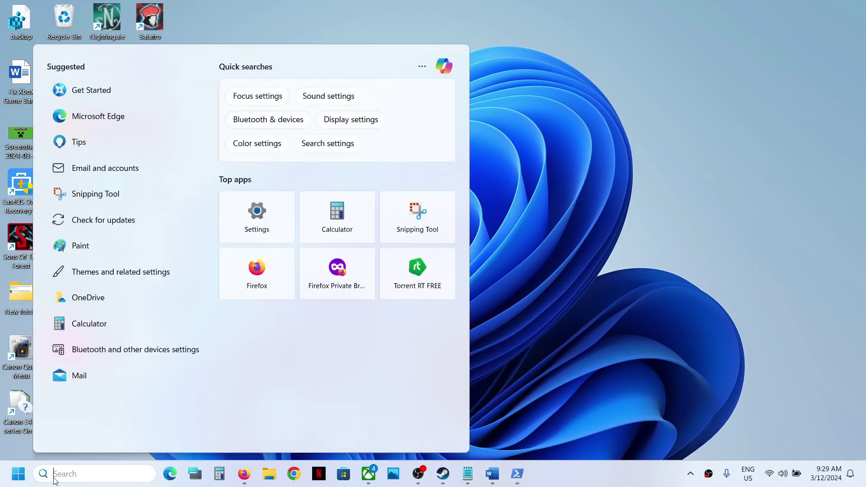
text(game)
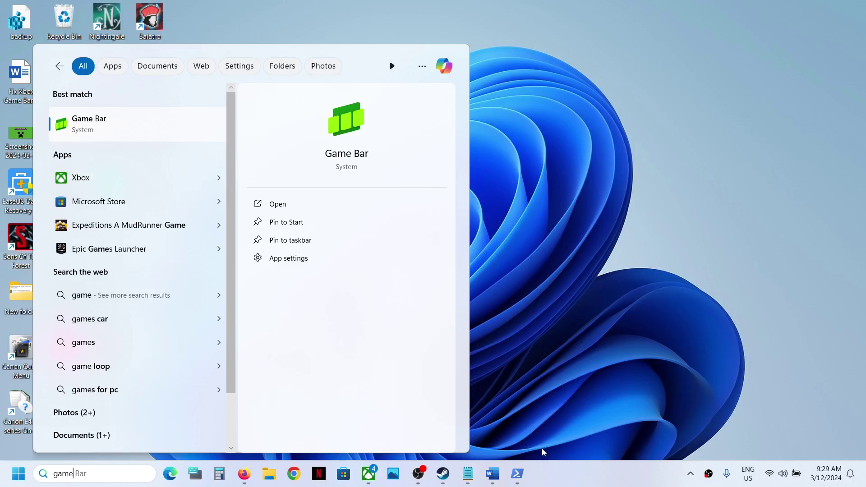
click(493, 474)
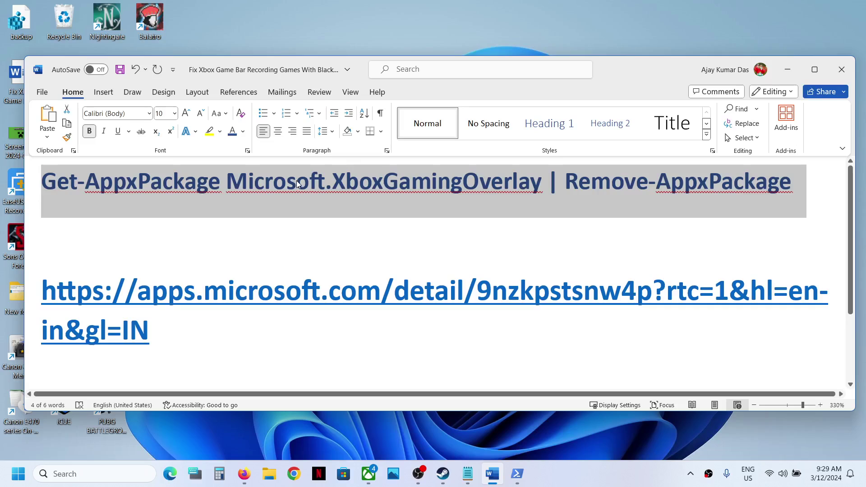
right_click(296, 181)
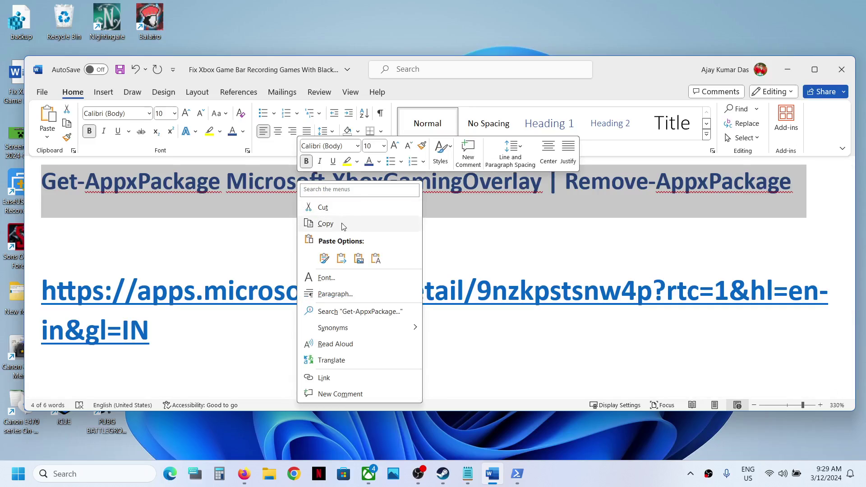
click(342, 224)
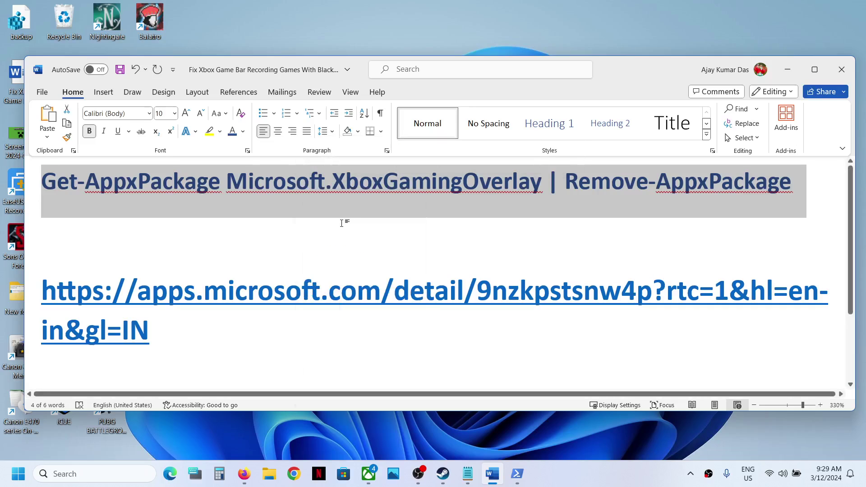
Run 'Get-AppxPackage Microsoft.XboxGamingOverlay | Remove-AppxPackage' in an administrator Windows PowerShell
click(123, 476)
text(powershe)
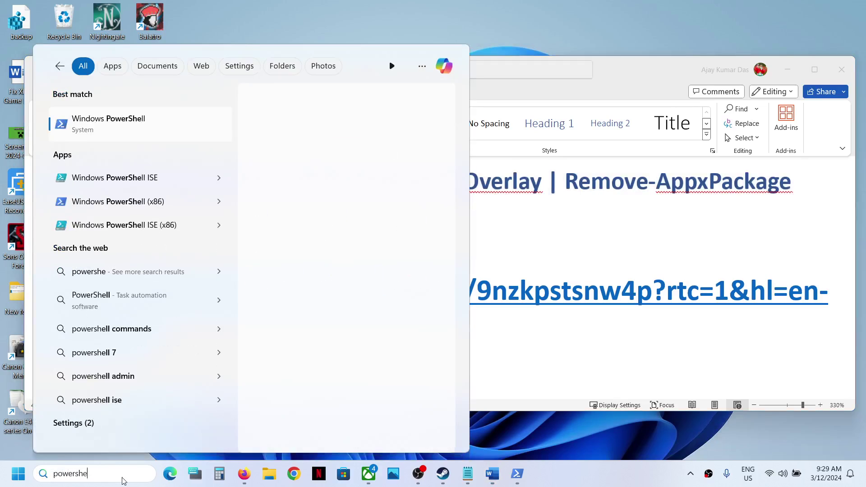
text(ll)
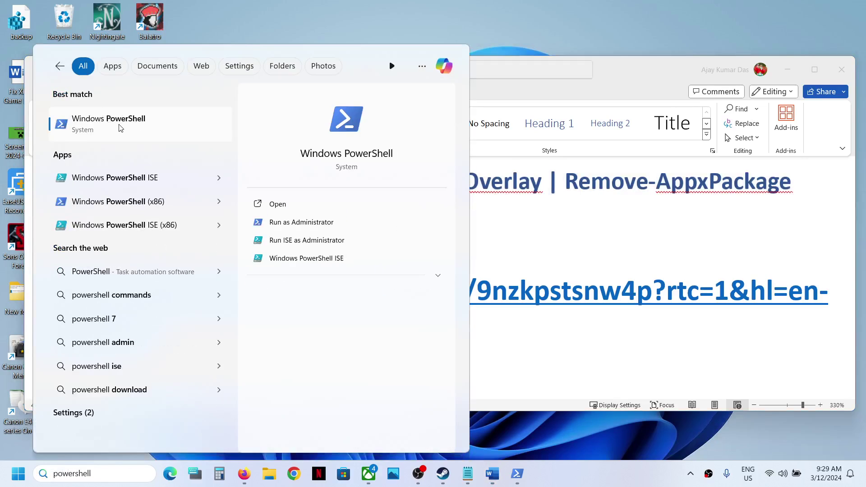
right_click(119, 128)
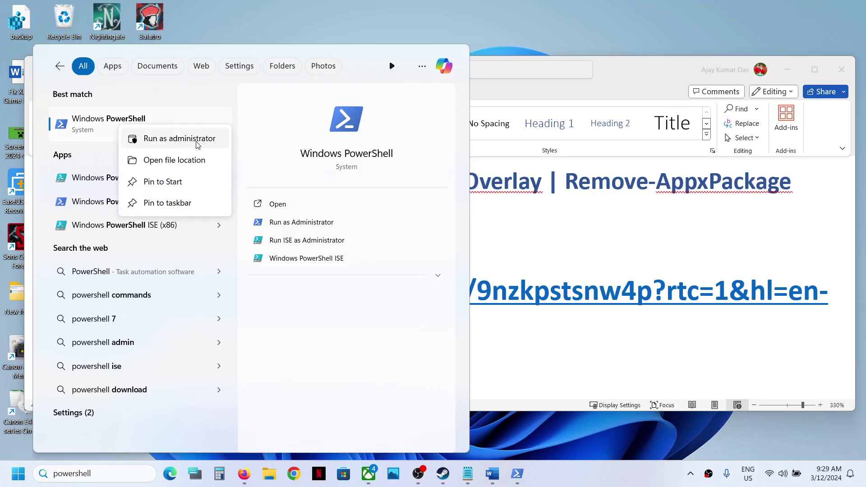
click(204, 141)
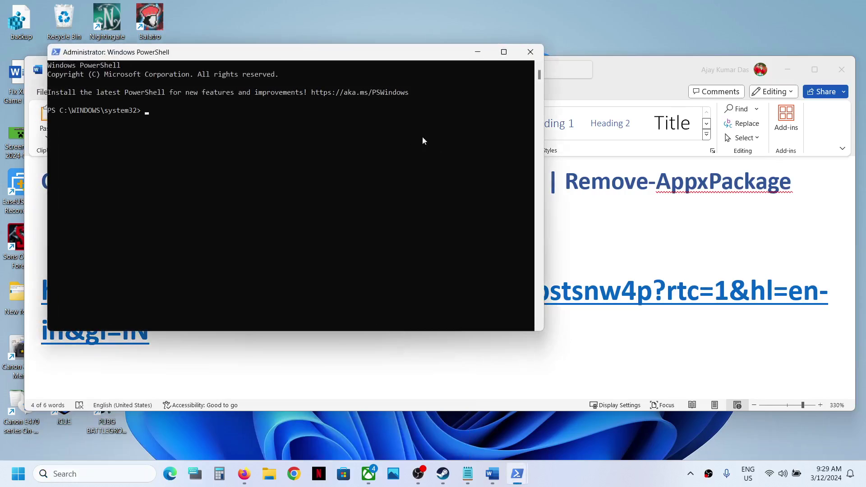
text(Get-AppxPackage Microsoft.XboxGamingOverlay | Remove-AppxPackage)
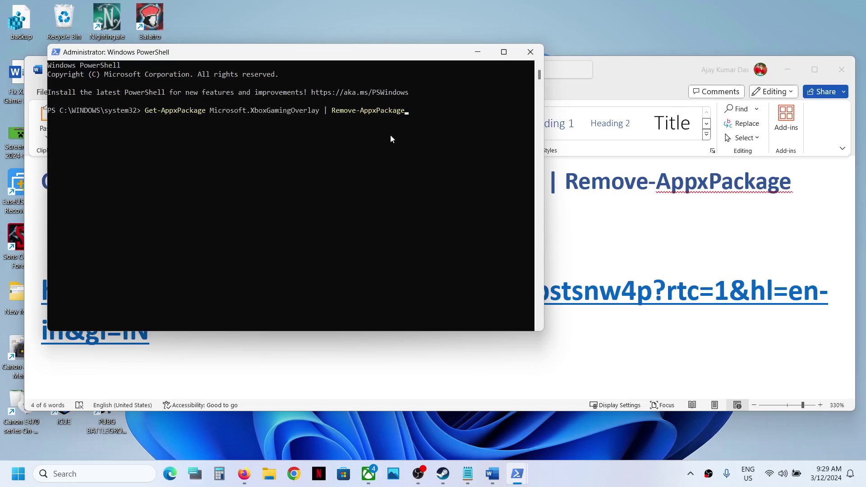
key(Return)
Search 'game bar' with the on-screen keyboard, confirming only Game Bar Settings remains
click(195, 473)
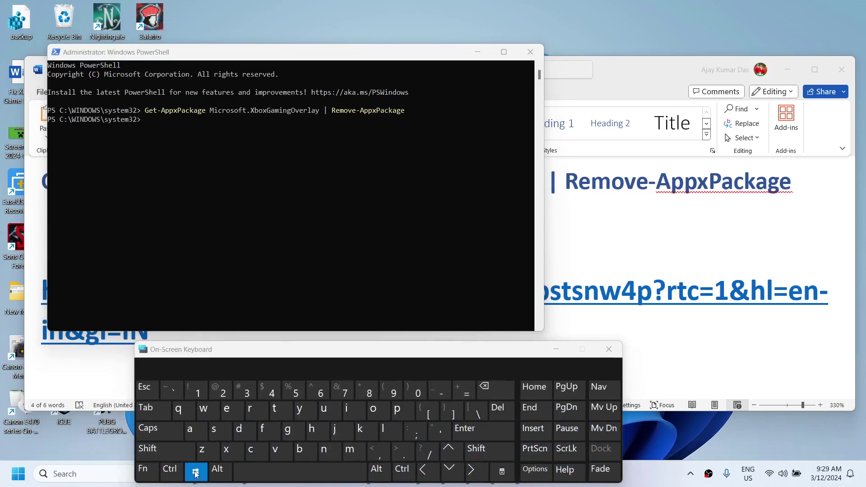
click(287, 428)
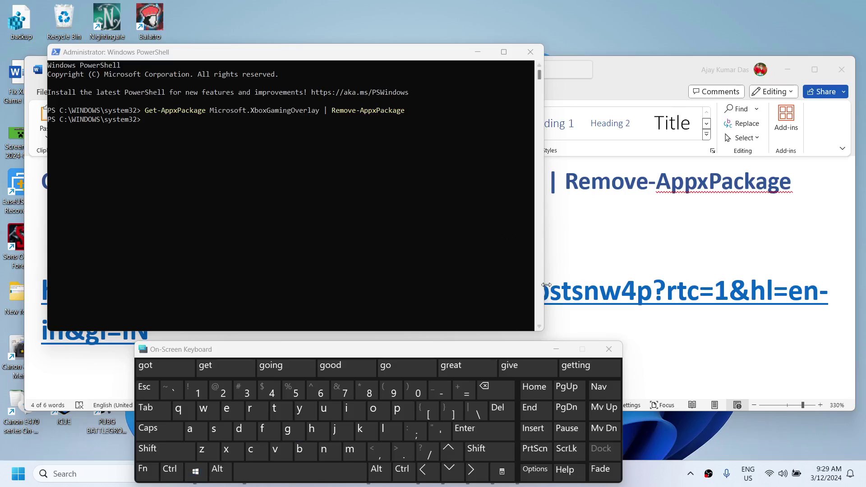
click(557, 350)
click(89, 474)
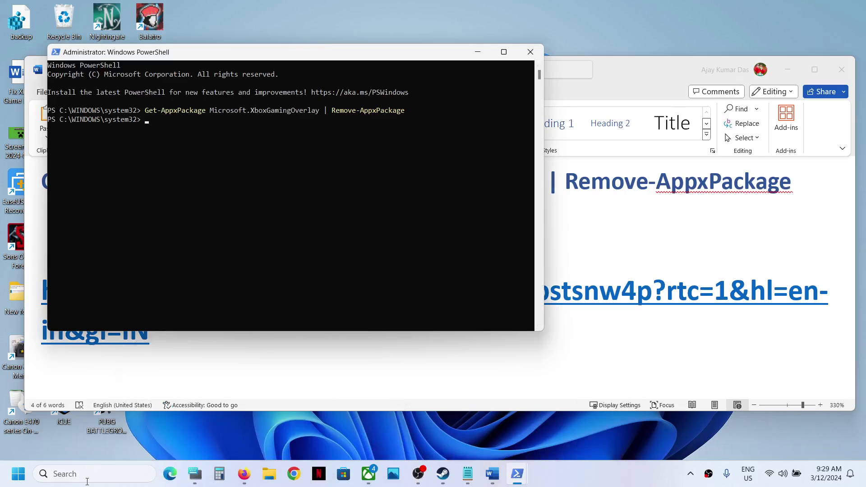
text(game)
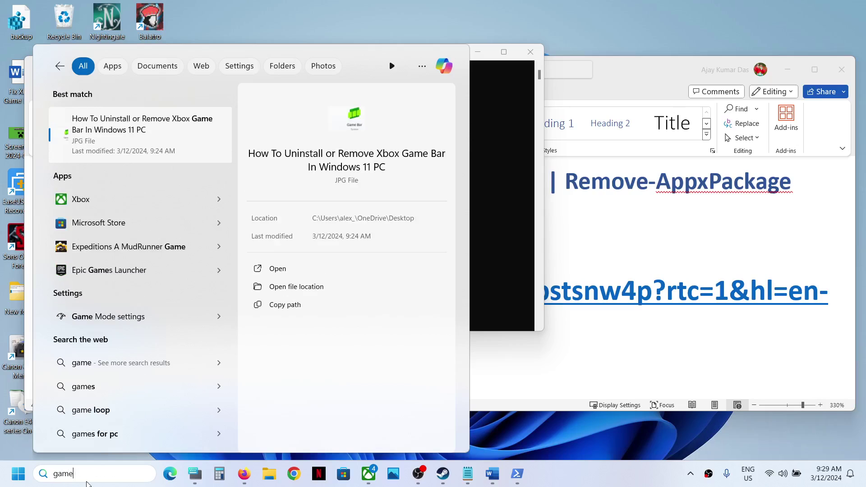
text( bar)
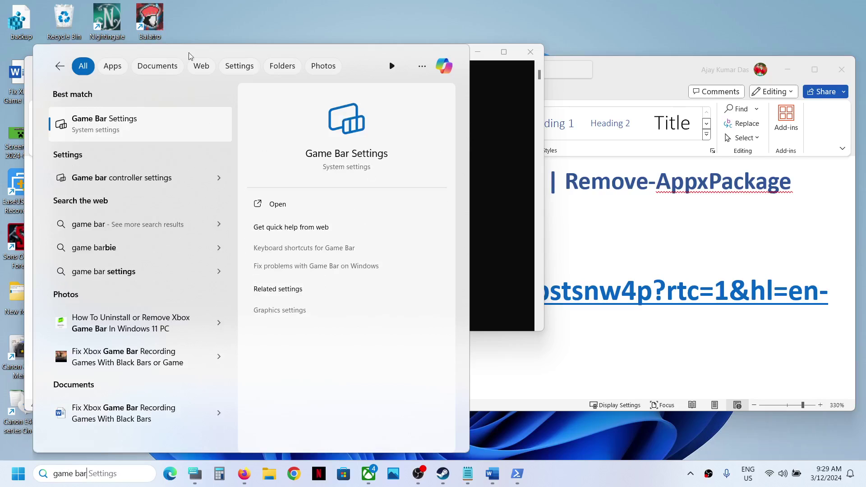
Close PowerShell and select the Microsoft Store link paragraph in Word
click(528, 253)
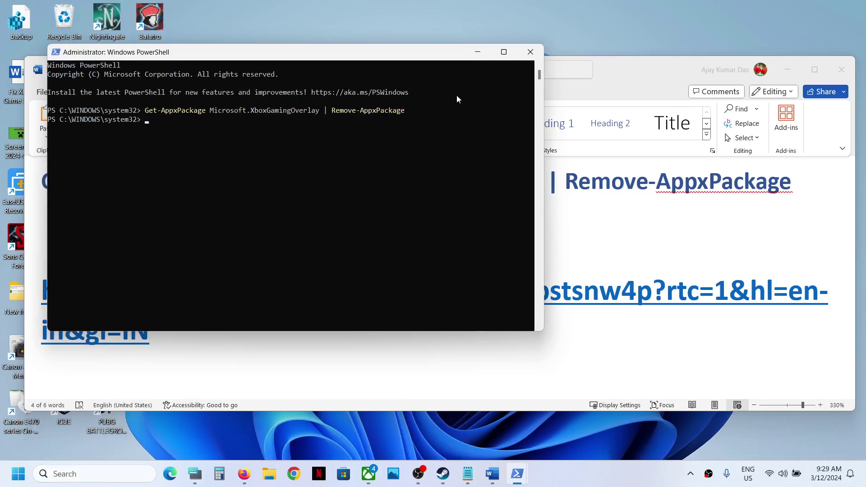
click(532, 54)
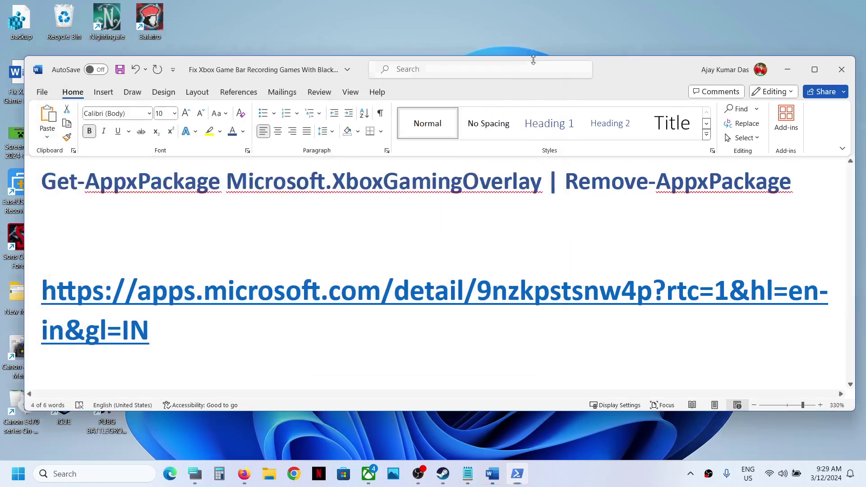
triple_click(107, 322)
key(ctrl+c)
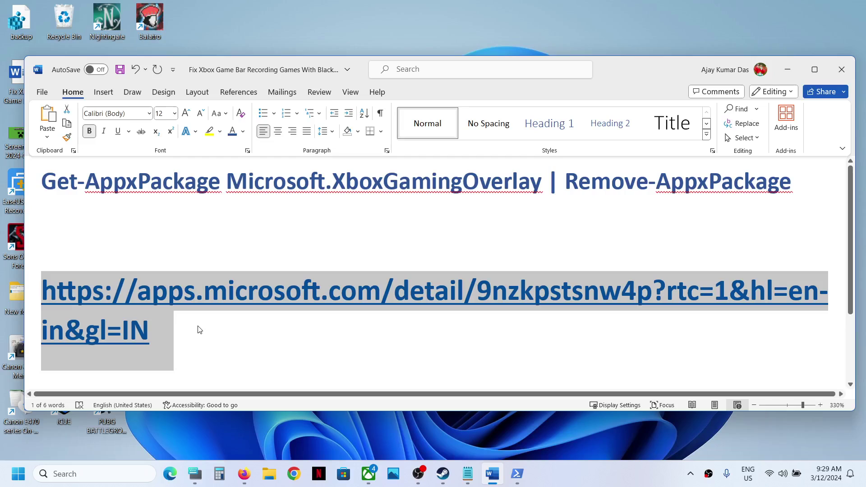
Load the copied Game Bar store link in a maximized Chrome window
click(296, 473)
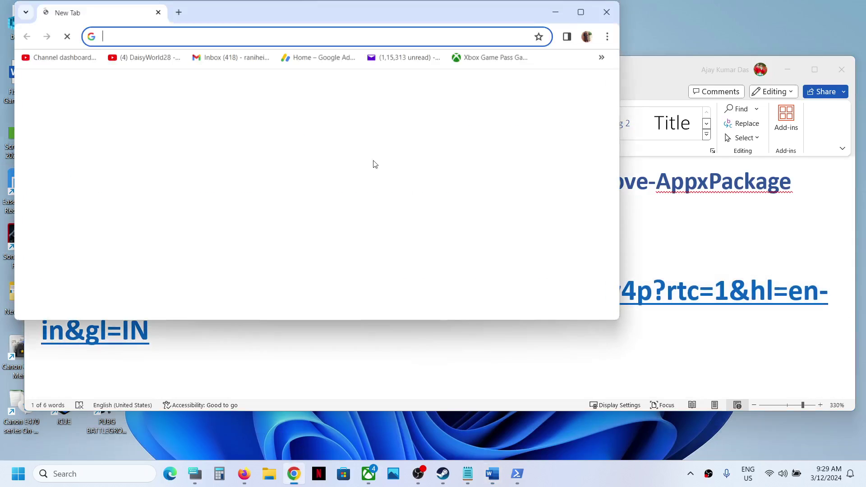
key(ctrl+v)
key(Return)
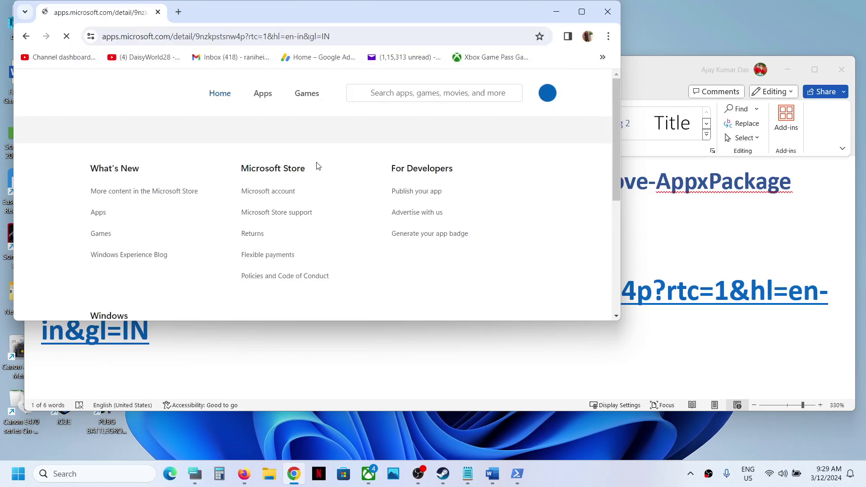
click(581, 12)
Hand the Game Bar download off to the Microsoft Store app and start installing it
click(257, 284)
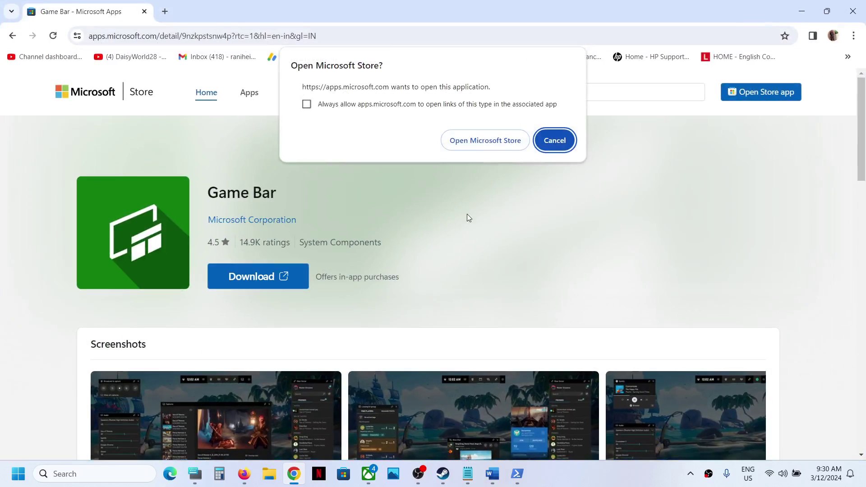
click(479, 142)
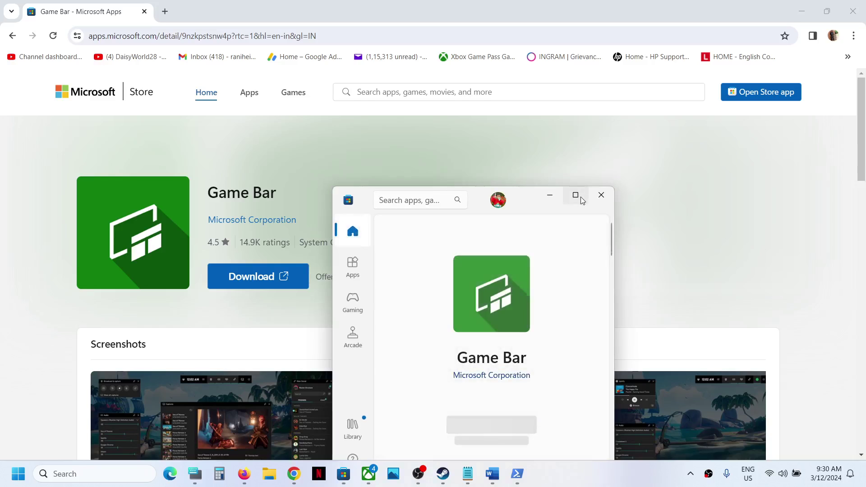
click(575, 195)
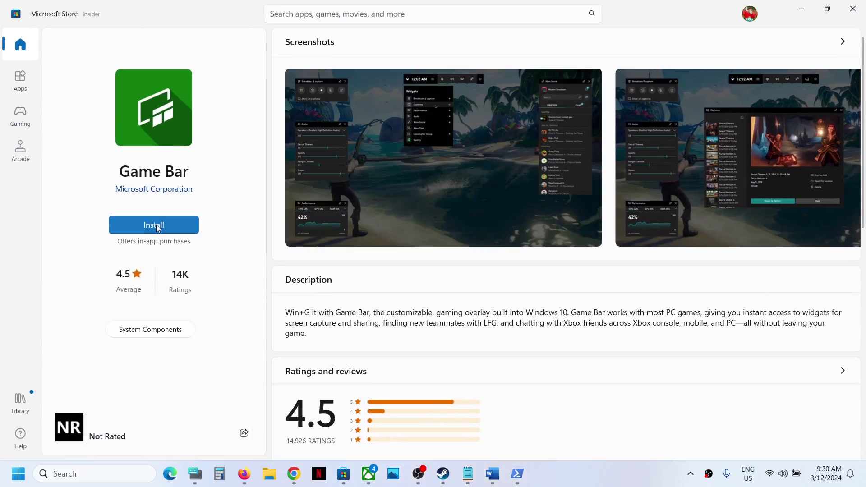
click(157, 228)
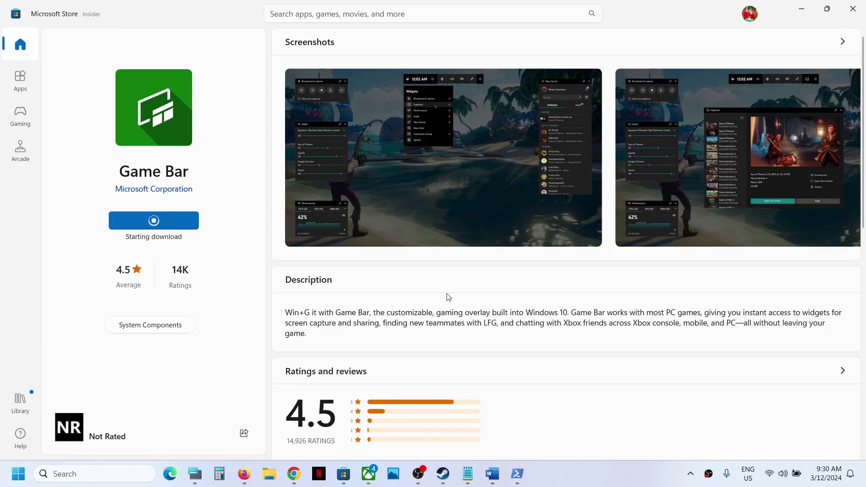
click(369, 474)
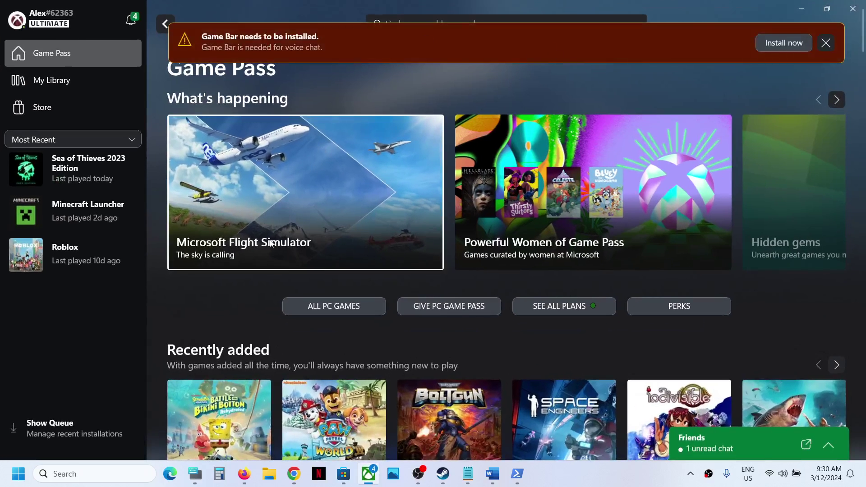
Check the Xbox app's Installing Game Bar banner, then minimize Xbox to reveal the Store
click(106, 478)
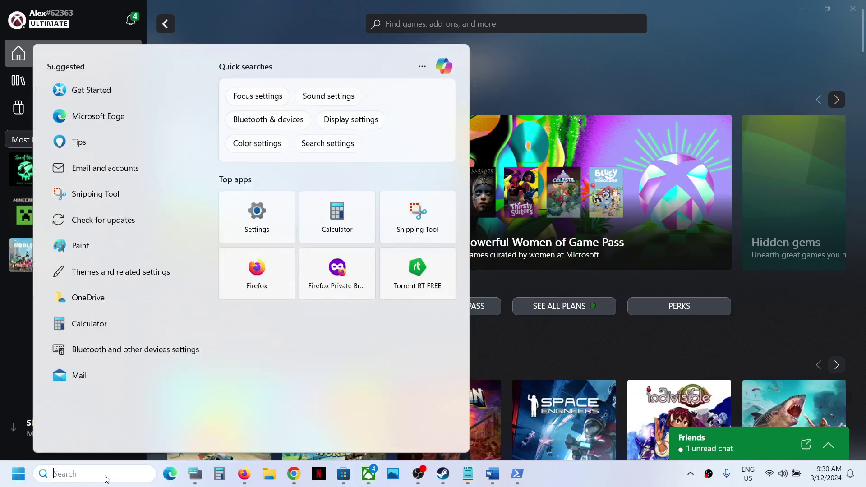
text(xbox)
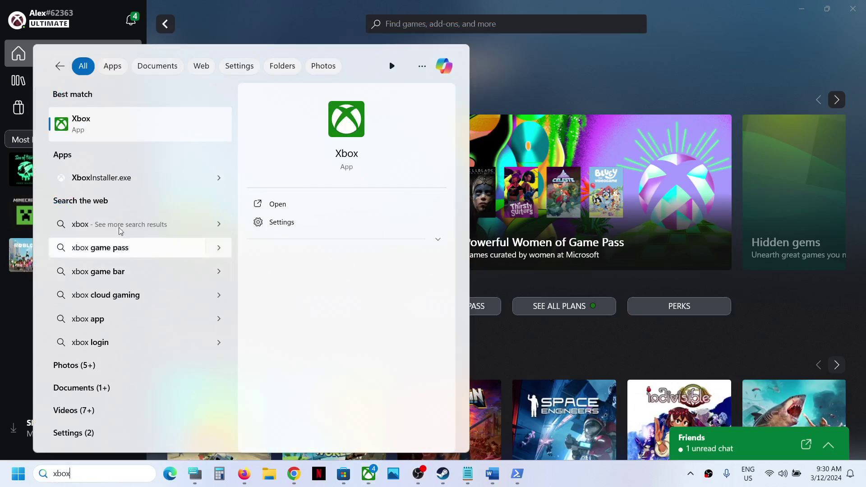
click(668, 13)
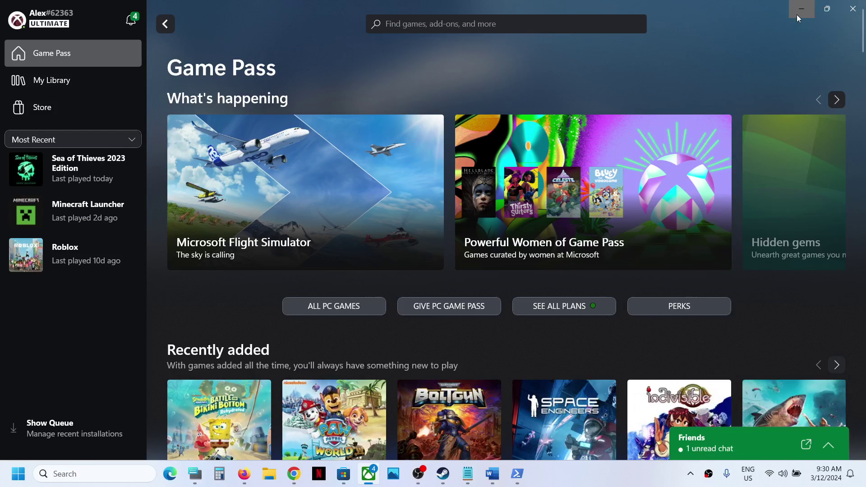
click(796, 15)
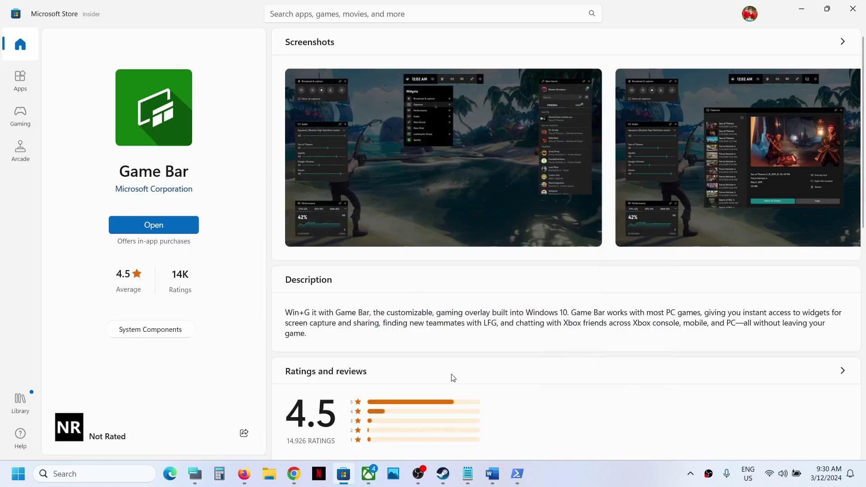
click(357, 10)
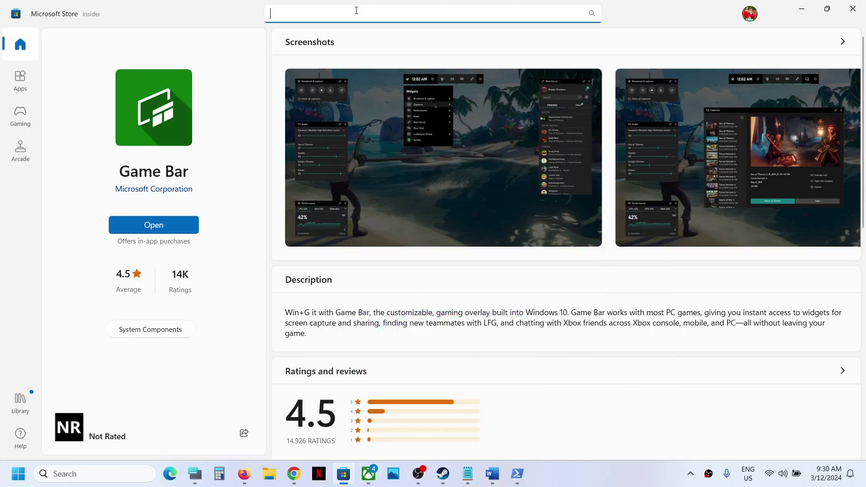
text(xbox)
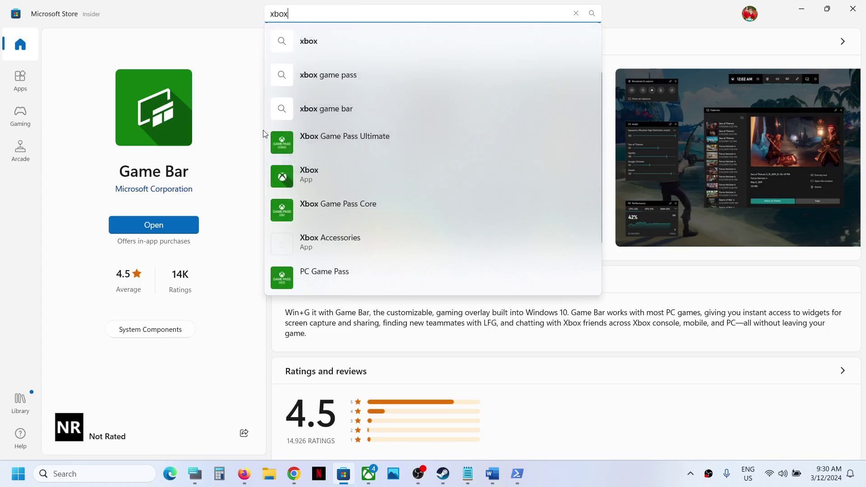
click(246, 128)
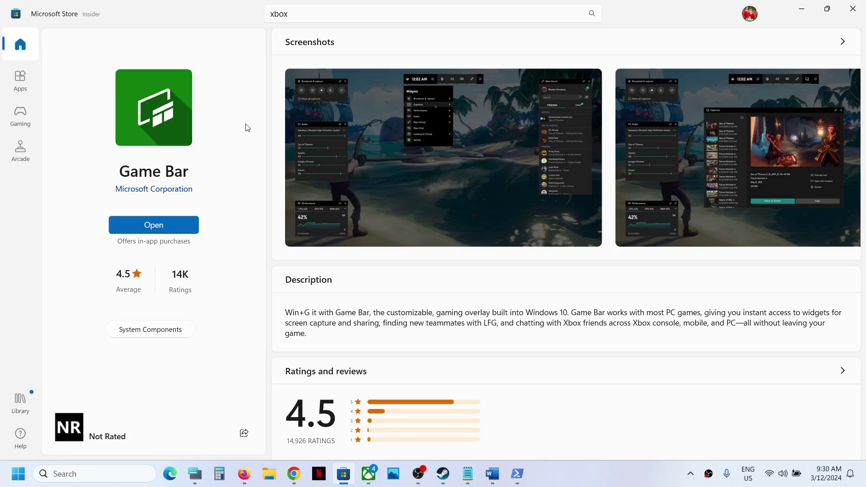
click(492, 474)
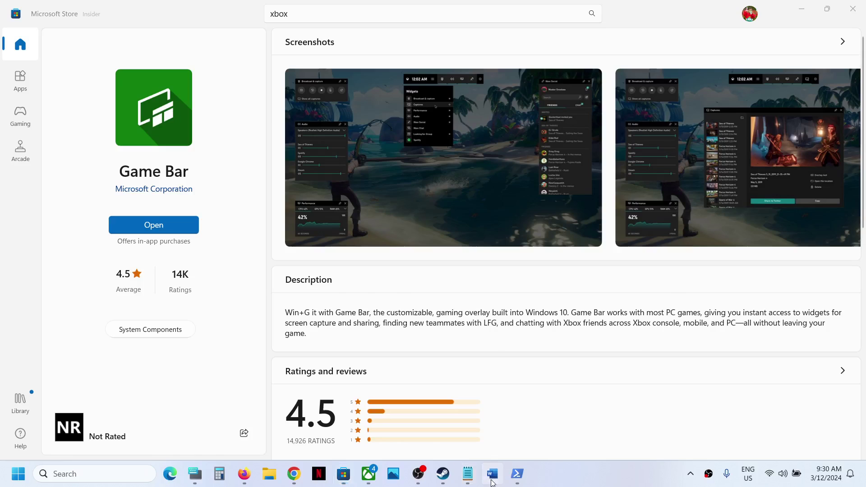
scroll(298, 311, down, 1)
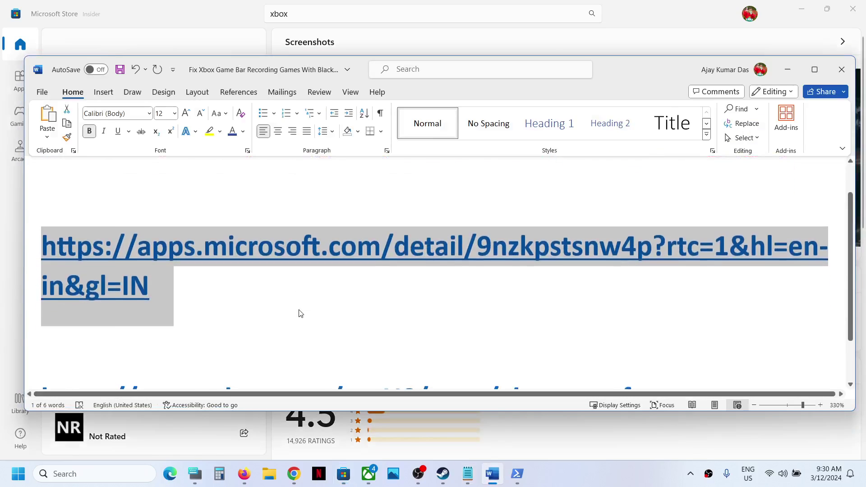
click(208, 15)
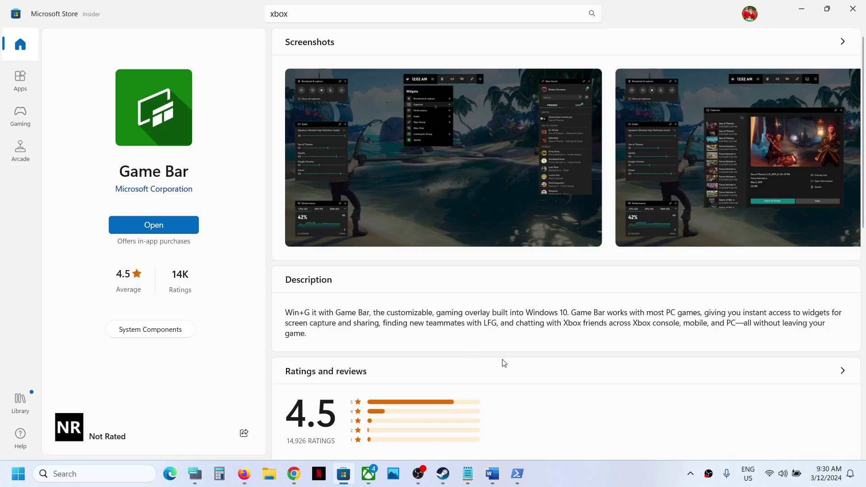
click(626, 485)
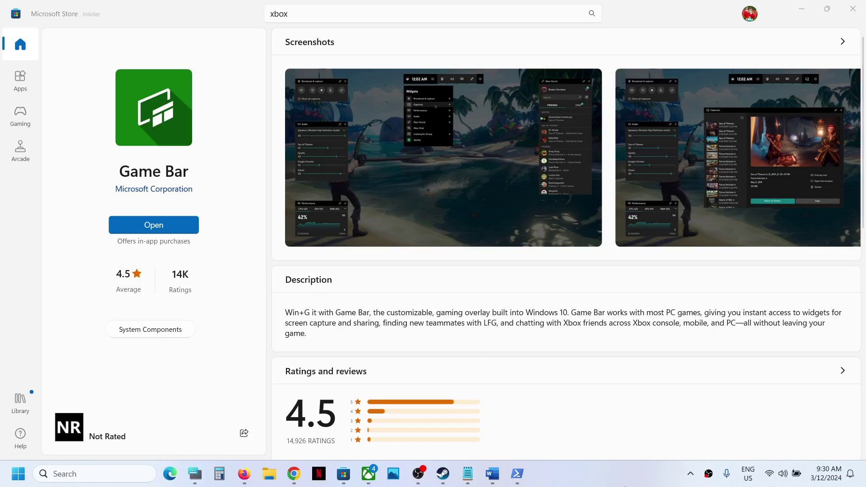